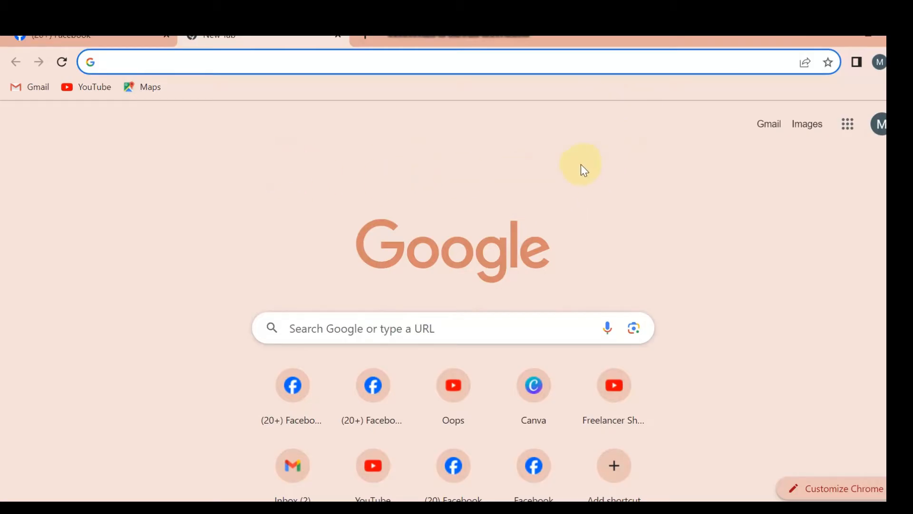
# Start creating a new Facebook Page and name it "Sumar Ranna Ghor"
pyautogui.click(127, 37)
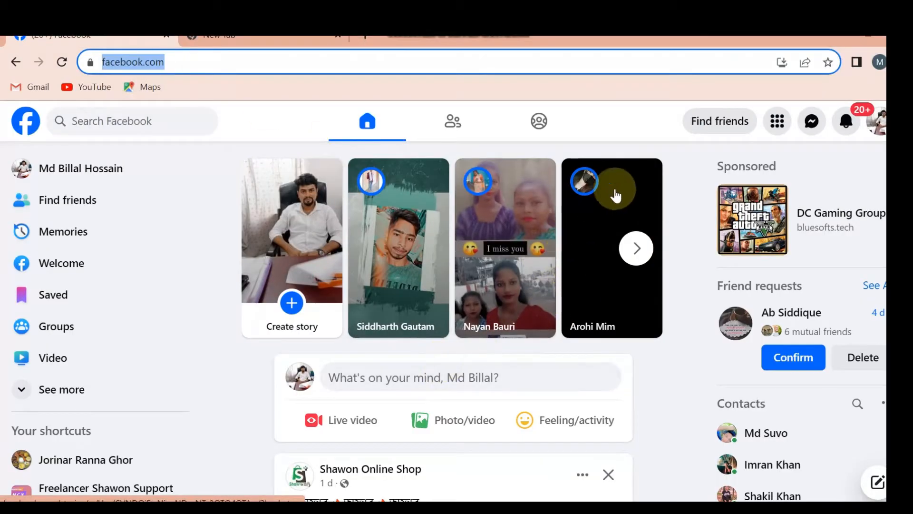
pyautogui.click(777, 121)
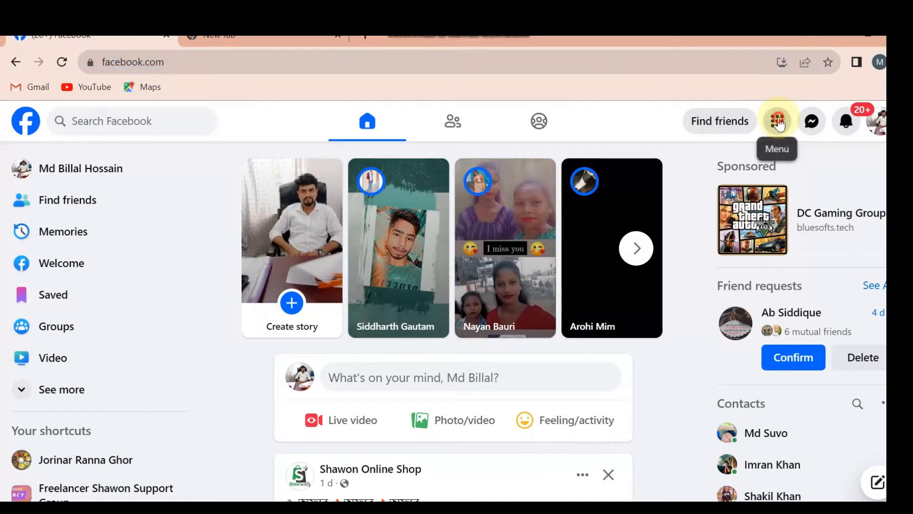
pyautogui.click(814, 389)
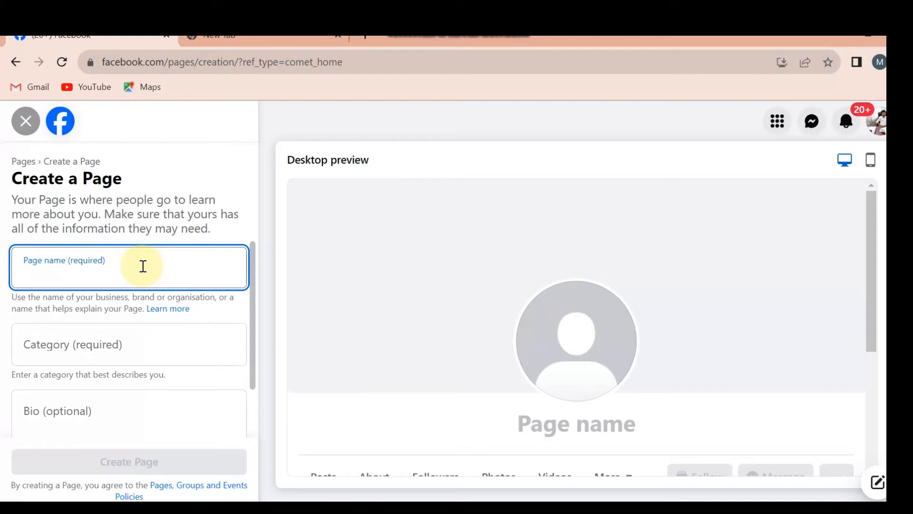
pyautogui.write('Su')
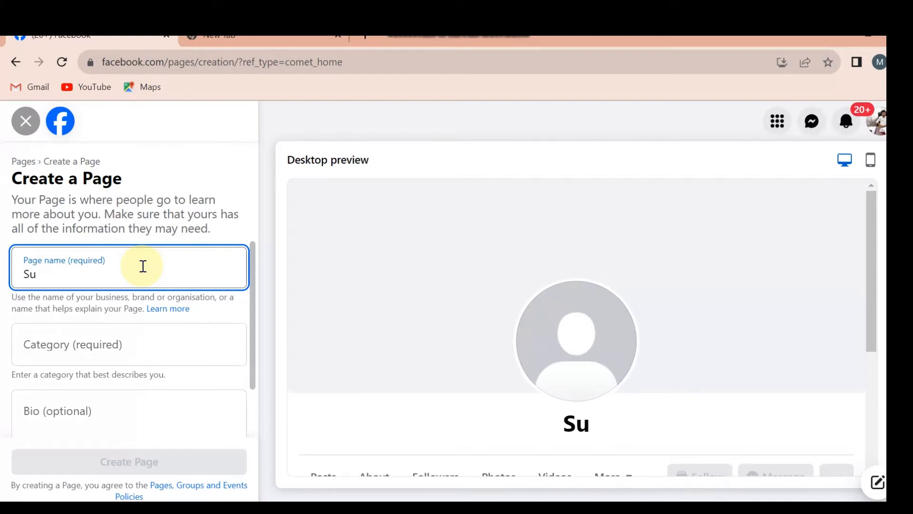
pyautogui.write('mar Ran')
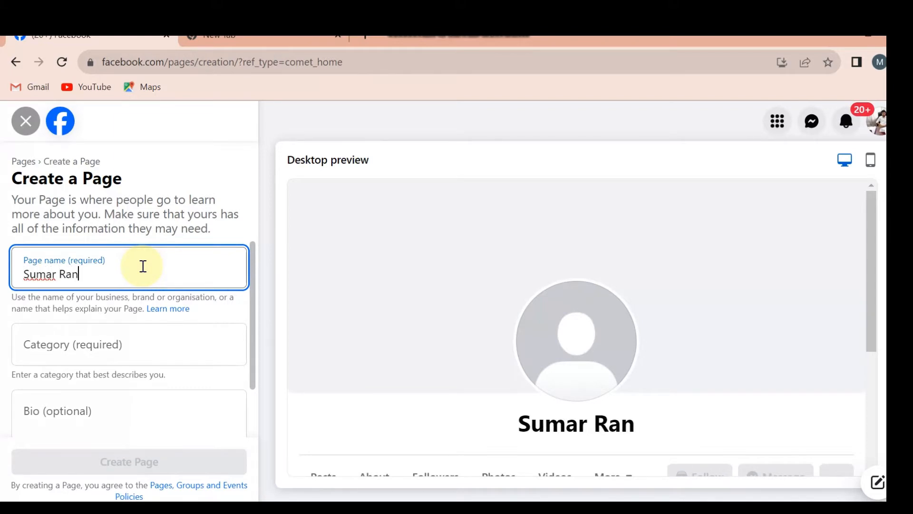
pyautogui.write('na')
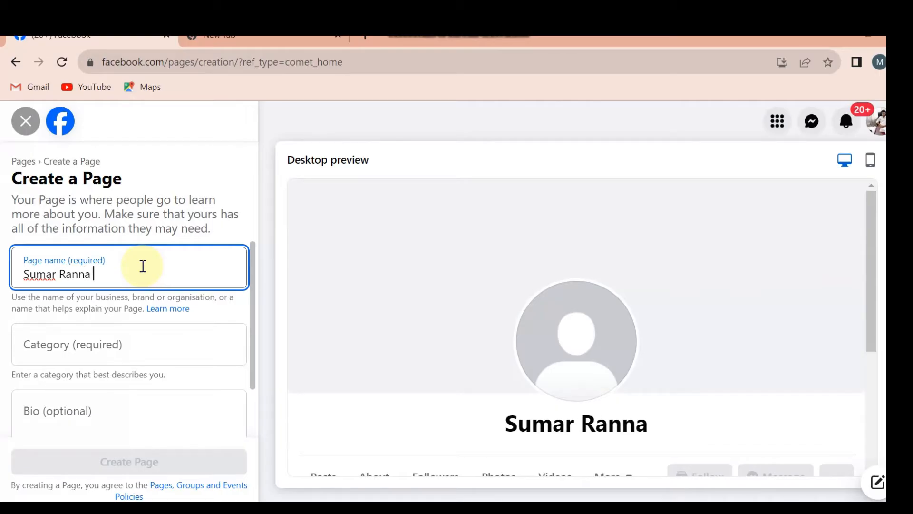
pyautogui.write(' Ghor')
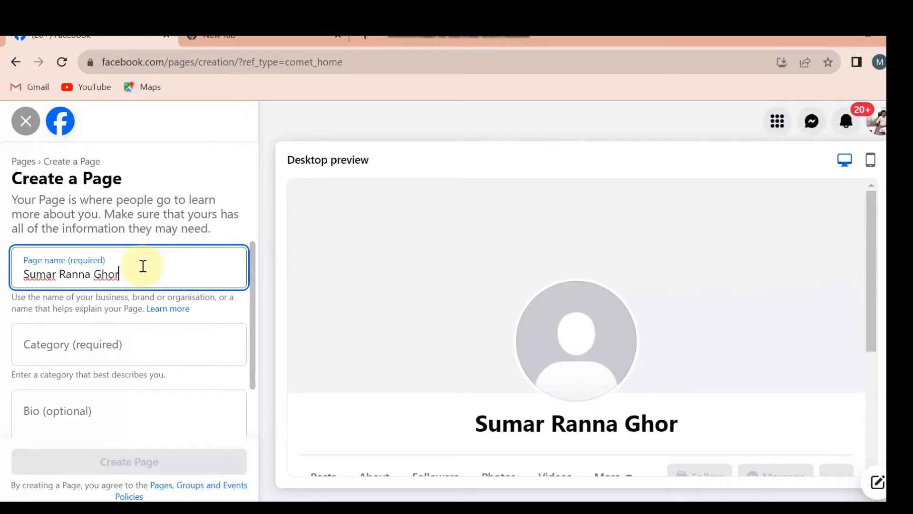
# Set the Page's category to Kitchen/Cooking
pyautogui.click(168, 336)
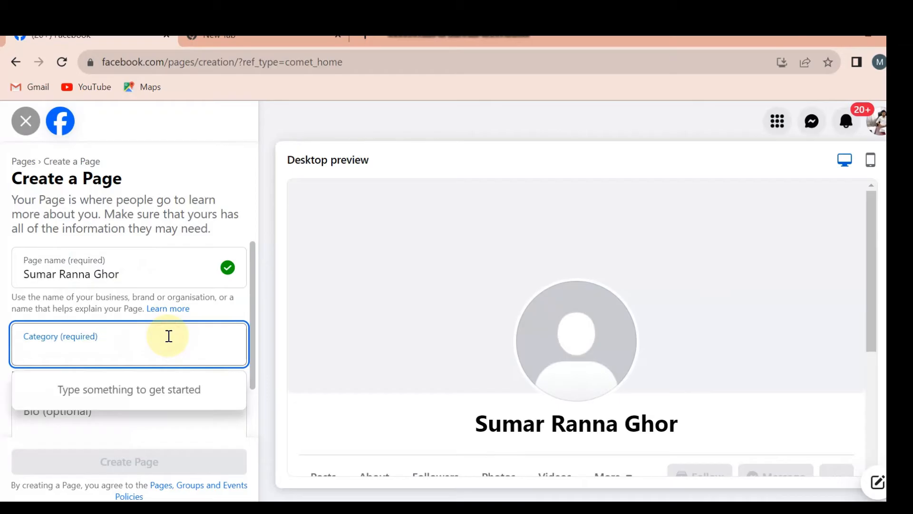
pyautogui.write('Cooki')
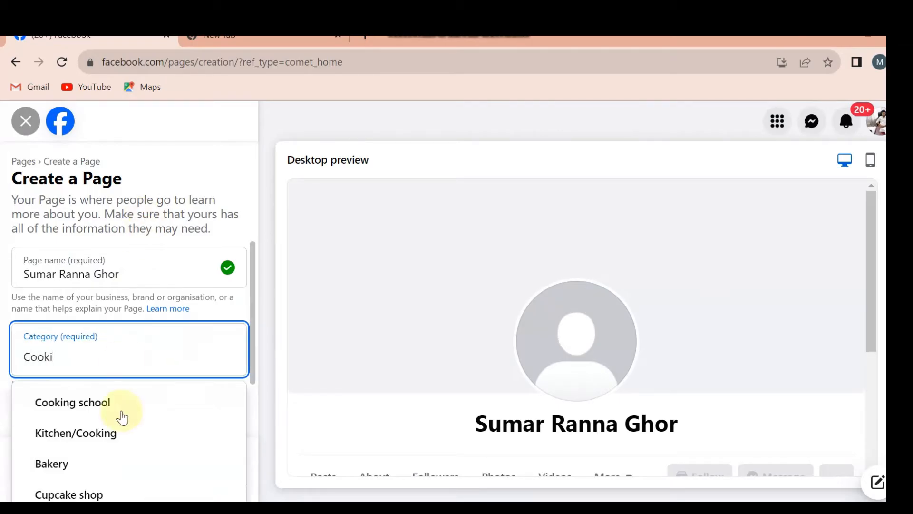
pyautogui.click(126, 433)
# Paste the copied bio describing the Rannaghor cookery show on Zee Bangla and create the Page
pyautogui.click(114, 420)
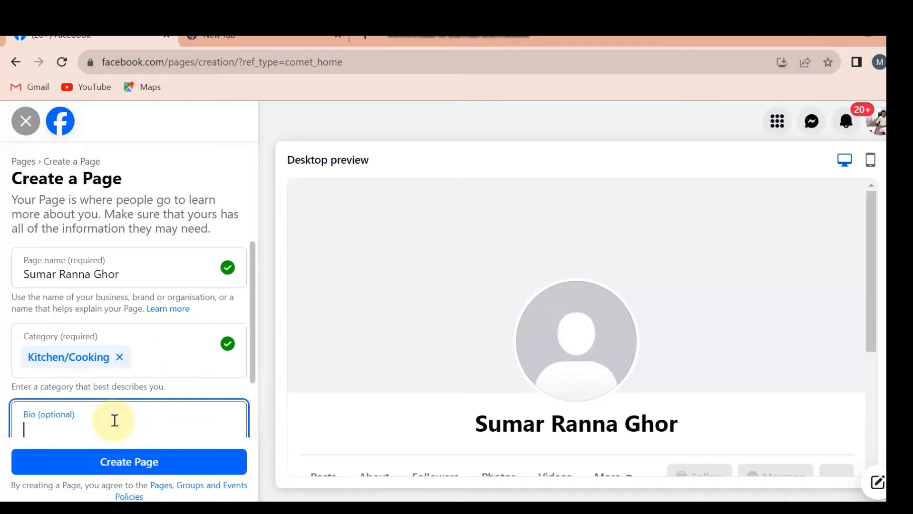
pyautogui.write('Rannaghor is a Popular cookery show which airs on Zee Bangla. It is hosted by Sudipa Mukherjee. Somet')
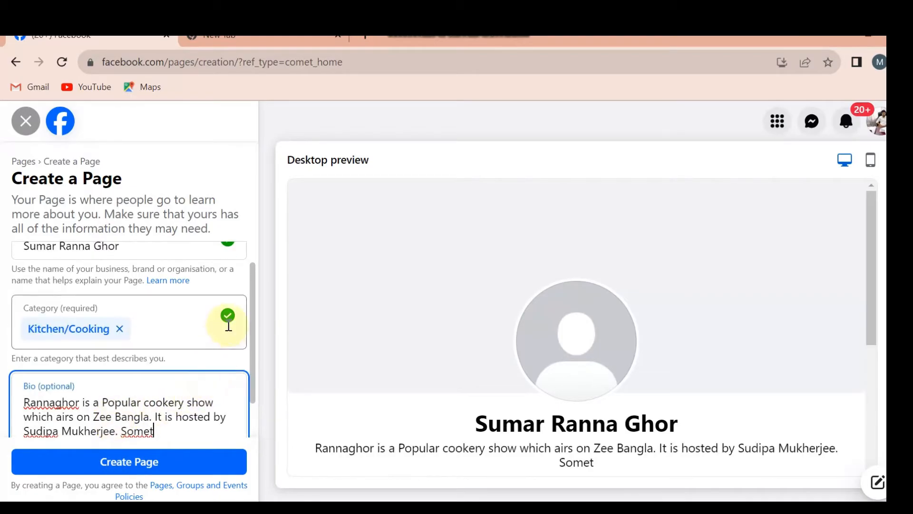
pyautogui.scroll(-1, 226, 320)
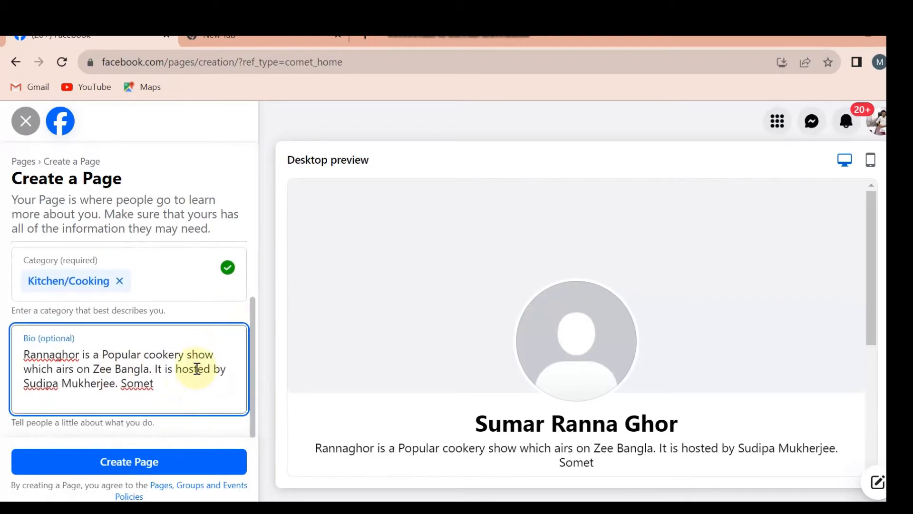
pyautogui.click(120, 460)
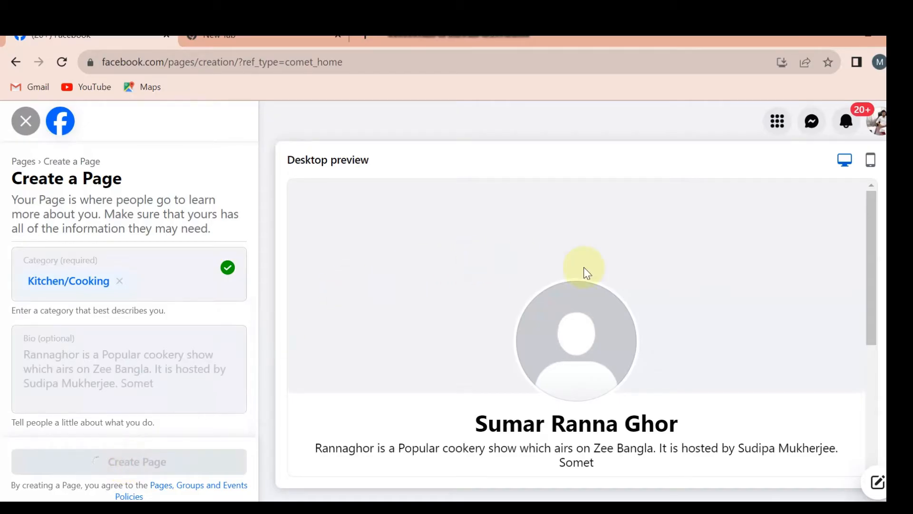
pyautogui.moveTo(875, 223); pyautogui.dragTo(875, 305)
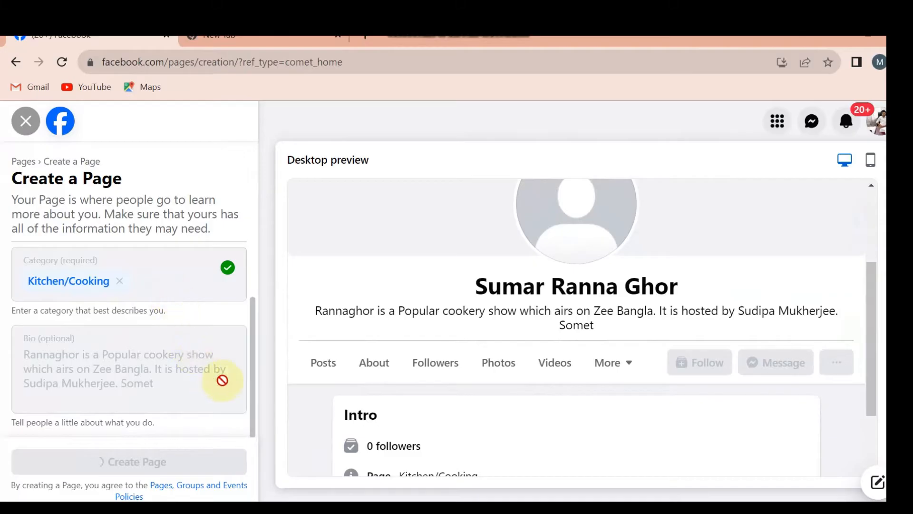
pyautogui.scroll(-4, 204, 376)
pyautogui.scroll(3, 189, 369)
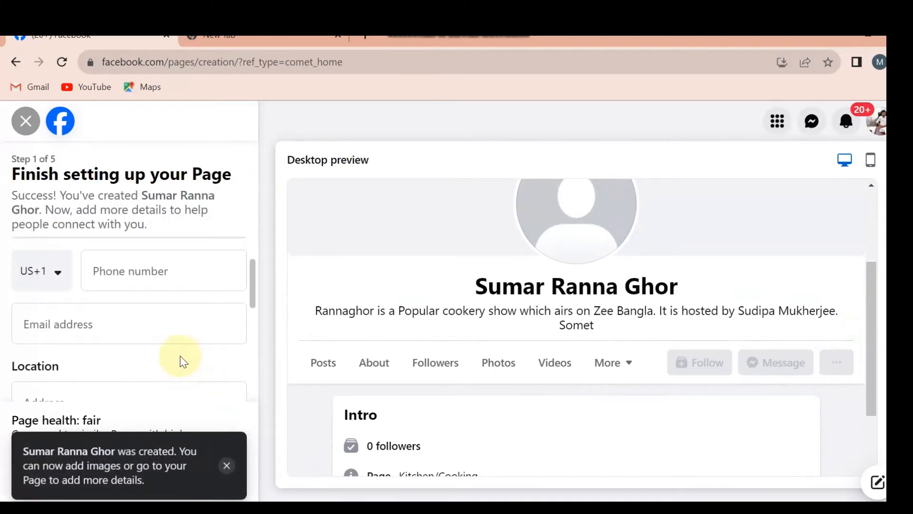
pyautogui.scroll(2, 176, 347)
pyautogui.click(152, 285)
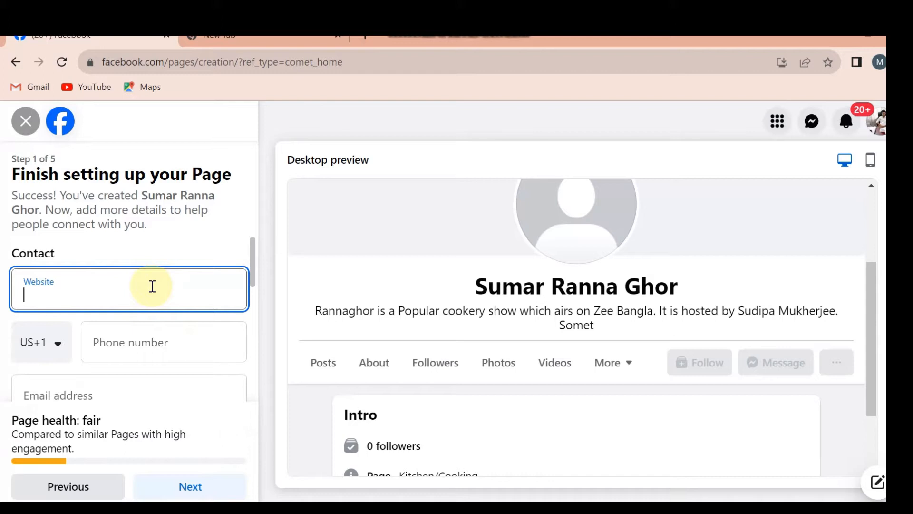
pyautogui.click(189, 335)
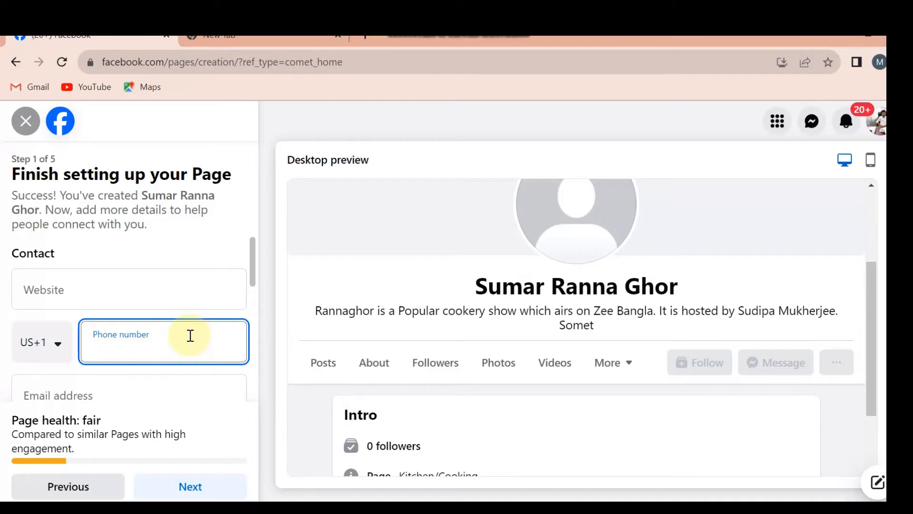
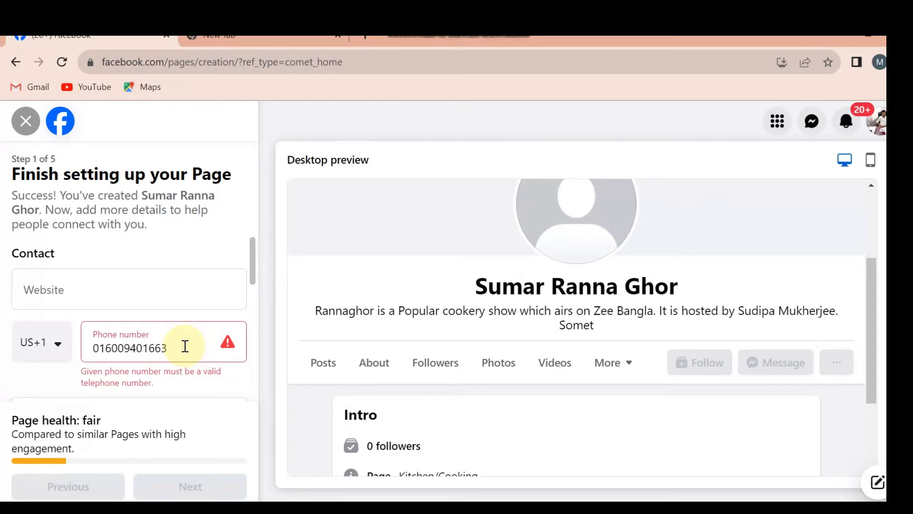
# Replace the entry in the contact phone field with the Page's correct phone number
pyautogui.moveTo(180, 347); pyautogui.dragTo(73, 358)
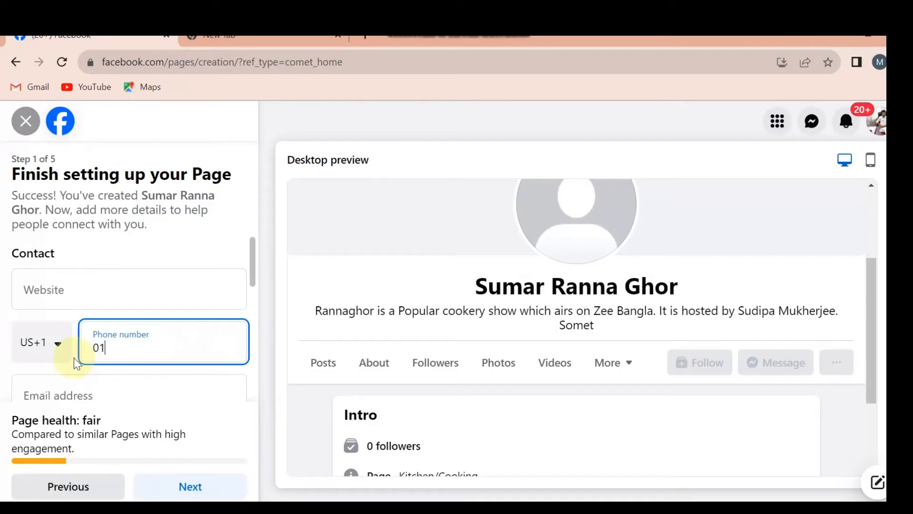
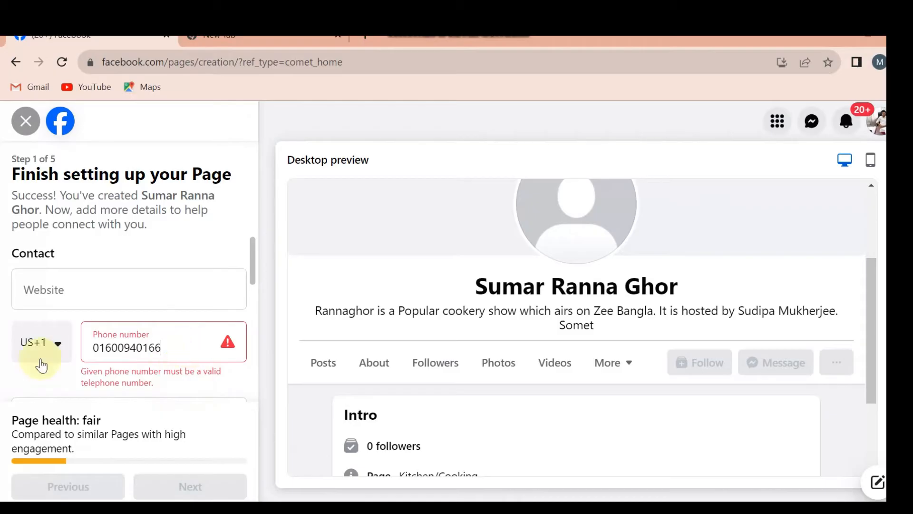
# Change the phone number's country code to Bangladesh (BD+880)
pyautogui.click(62, 351)
pyautogui.scroll(-8, 95, 435)
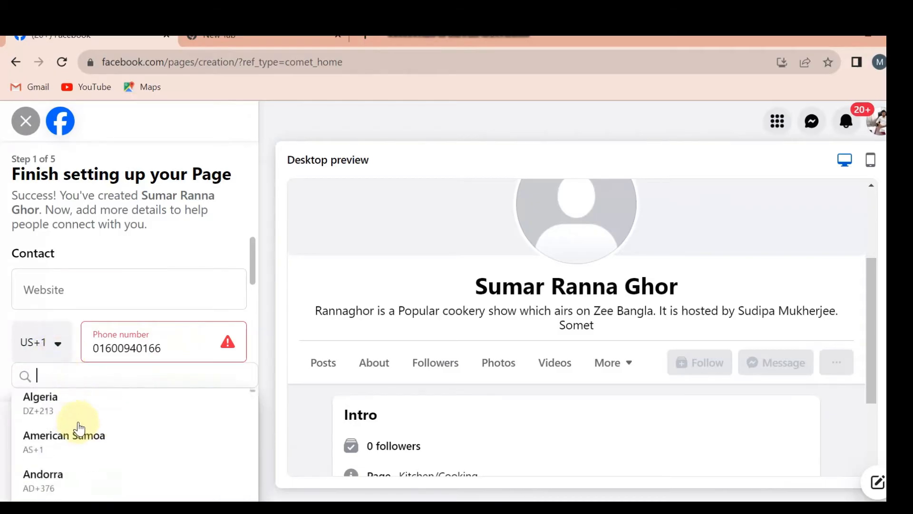
pyautogui.scroll(-5, 112, 442)
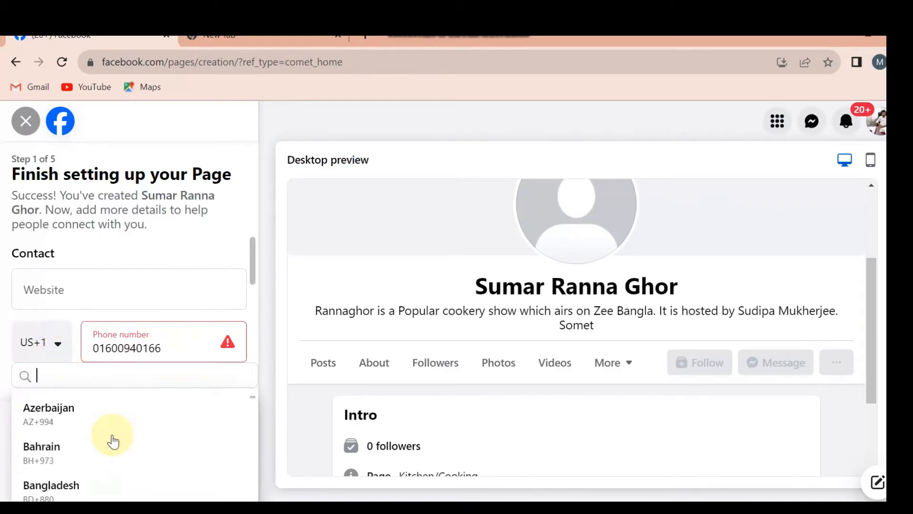
pyautogui.click(105, 430)
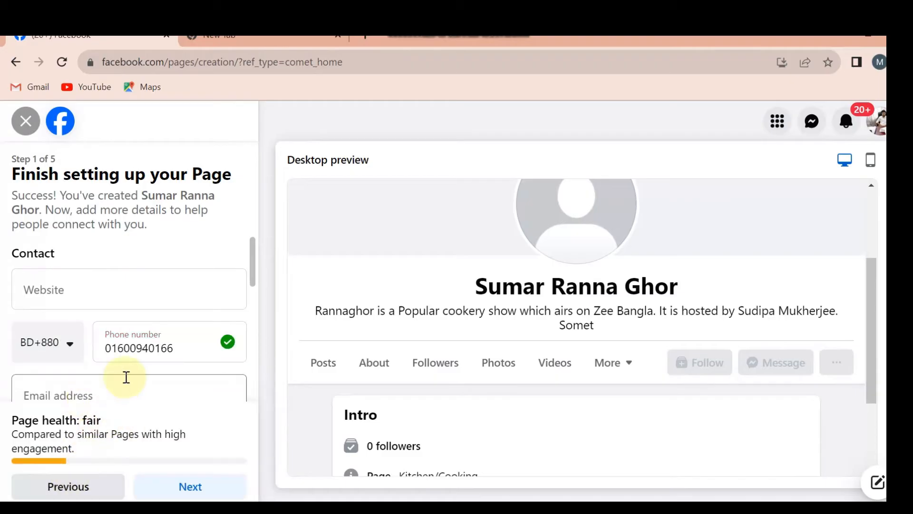
# Fill in the Page's contact email address
pyautogui.scroll(-2, 199, 388)
pyautogui.click(179, 323)
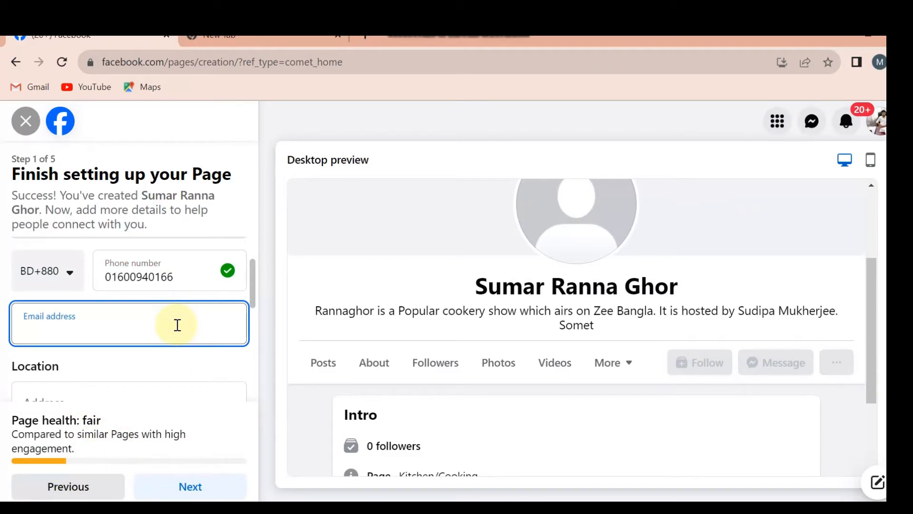
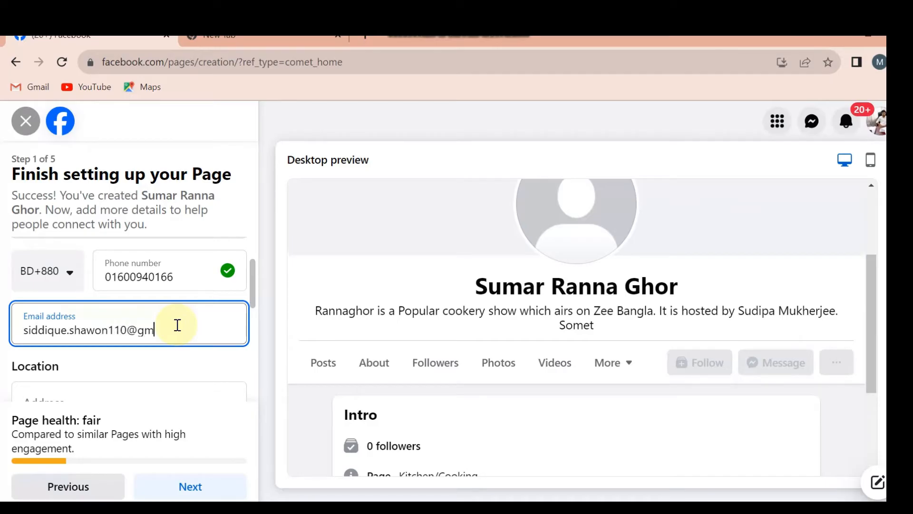
# Fill in the Page's address and choose the matching Bangladesh suggestion for its town/city
pyautogui.scroll(-3, 176, 355)
pyautogui.click(156, 265)
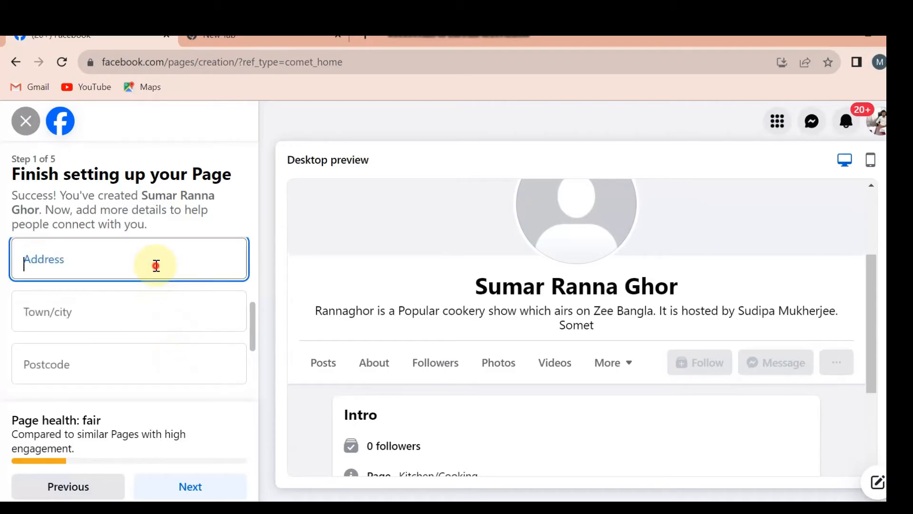
pyautogui.write('Dhaka')
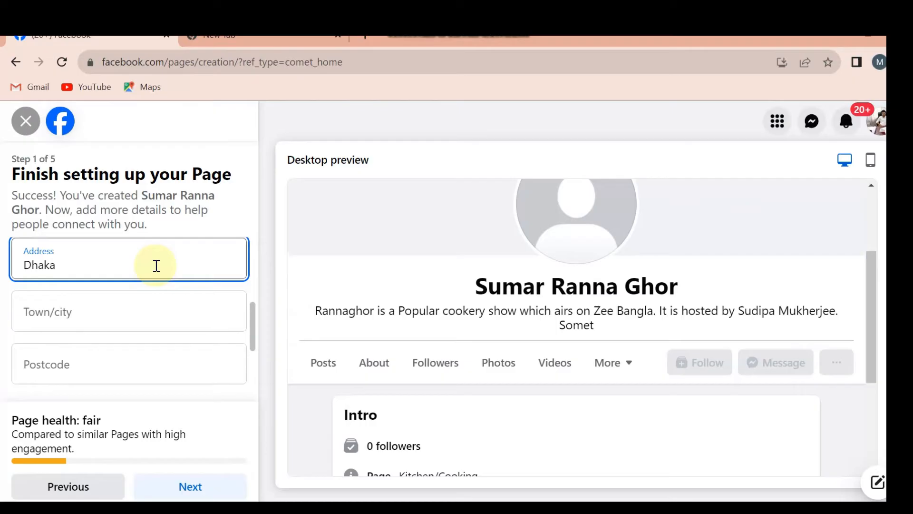
pyautogui.click(159, 302)
pyautogui.write('Dhaka')
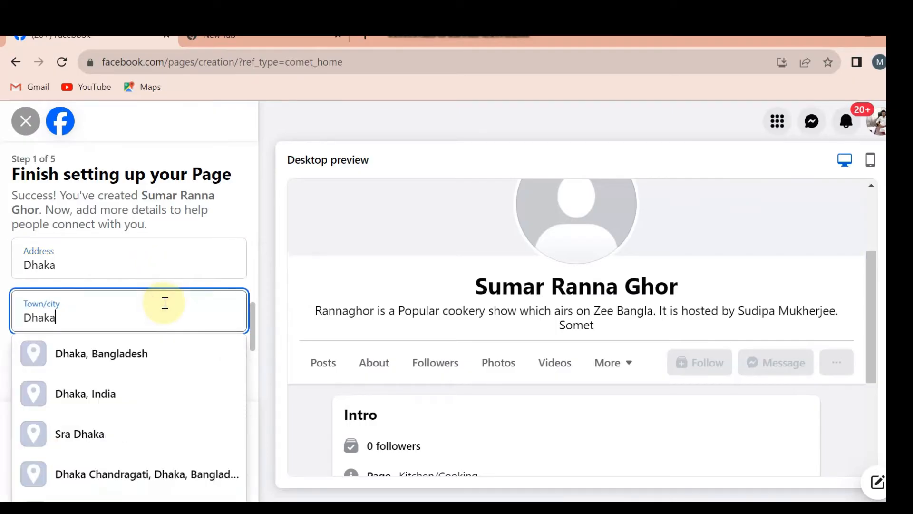
pyautogui.click(150, 354)
# Enter the postcode of the Page's location
pyautogui.click(110, 359)
pyautogui.write('1')
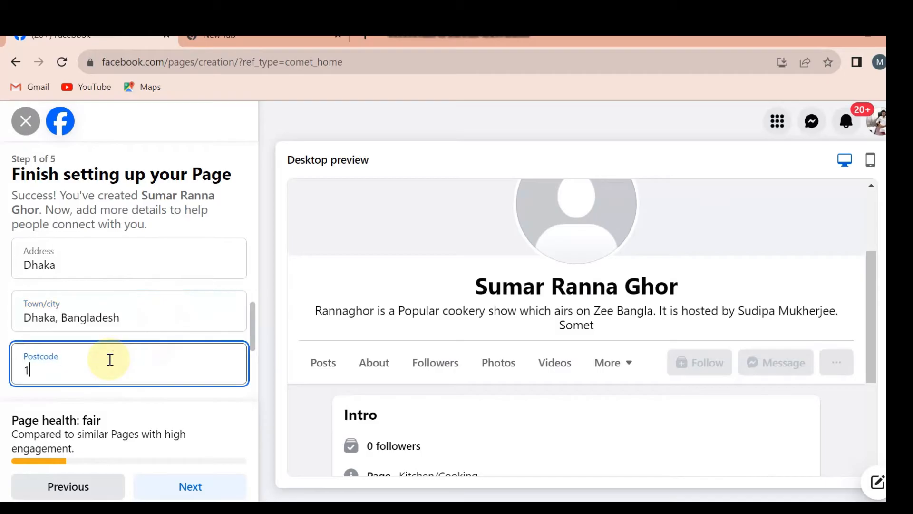
pyautogui.write('209')
pyautogui.press('BackSpace')
pyautogui.write('7')
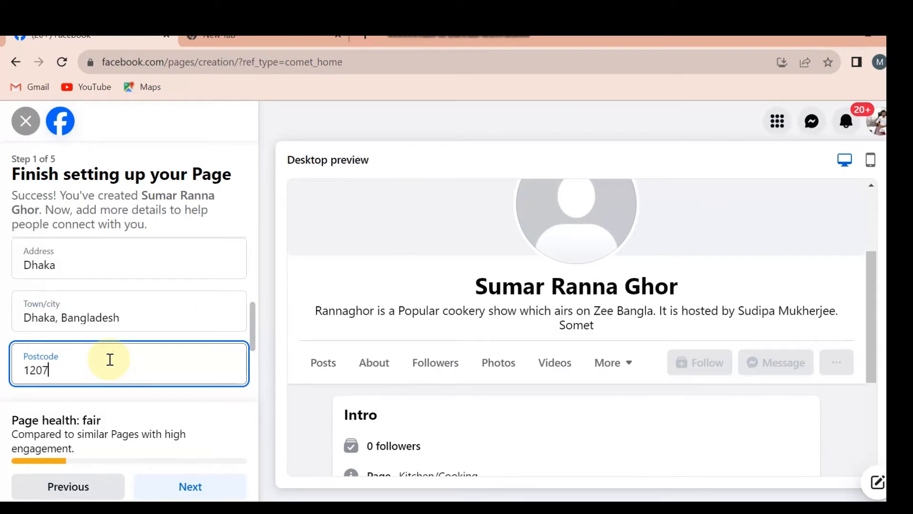
# Set the location's hours to Always open and submit the details, declining to save the address in the browser
pyautogui.scroll(-1, 128, 347)
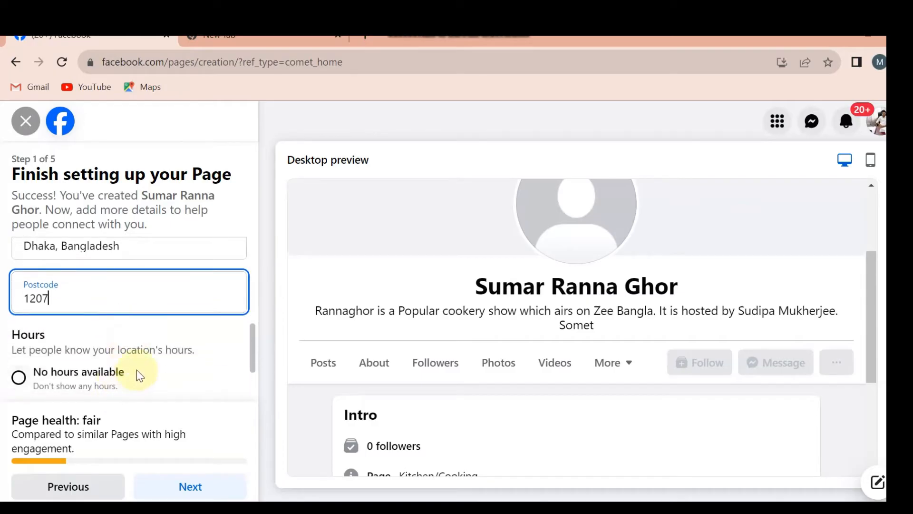
pyautogui.scroll(-2, 122, 379)
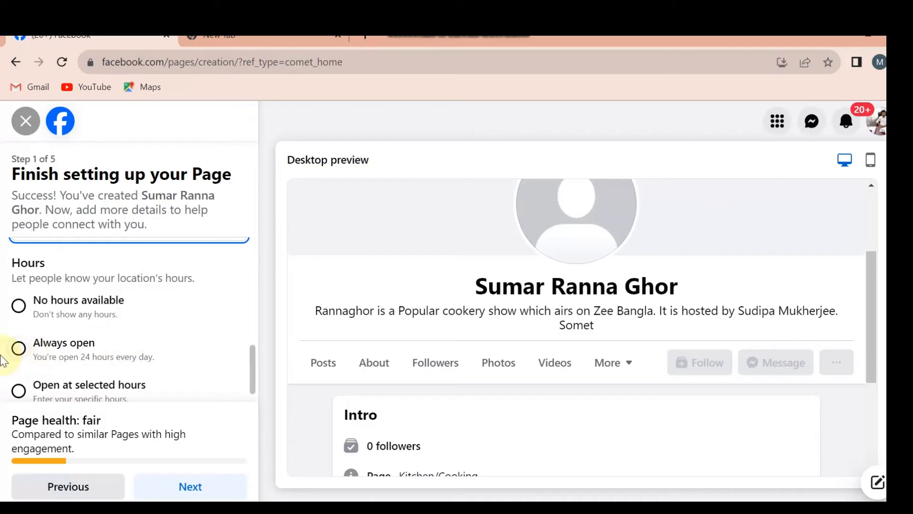
pyautogui.click(19, 349)
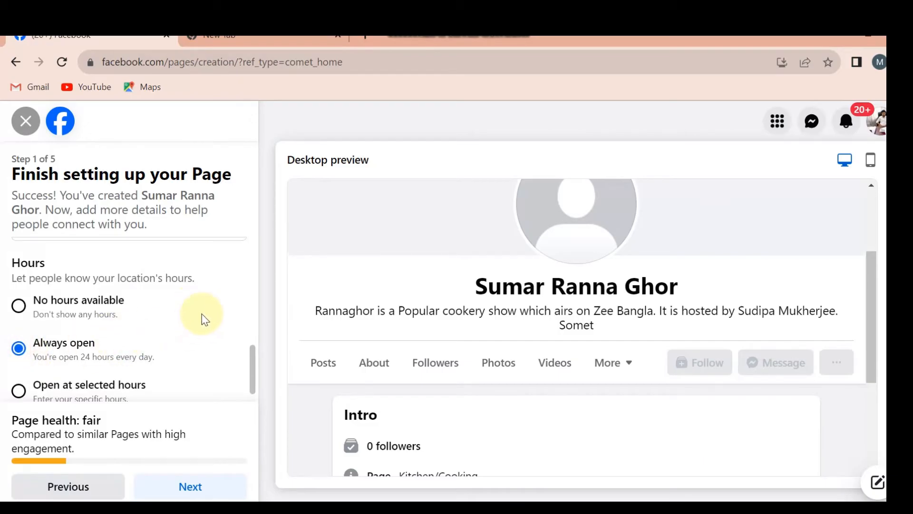
pyautogui.scroll(-1, 146, 351)
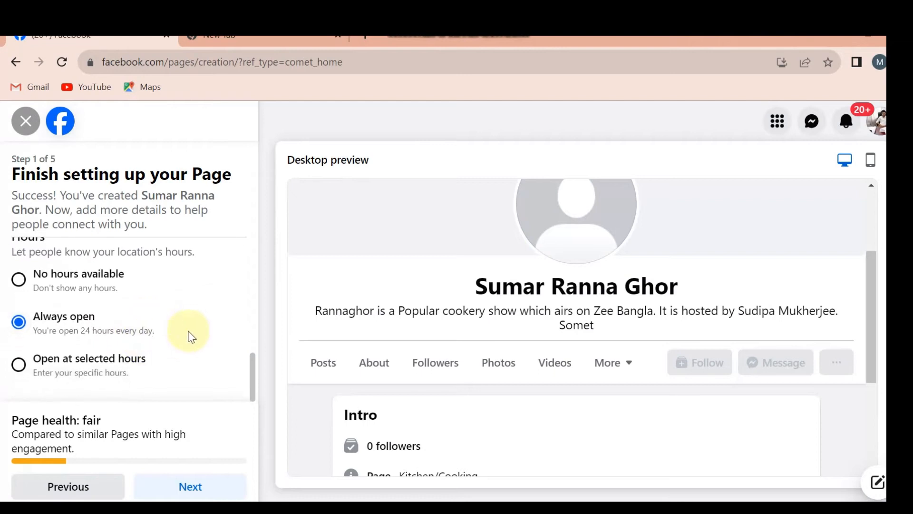
pyautogui.click(195, 486)
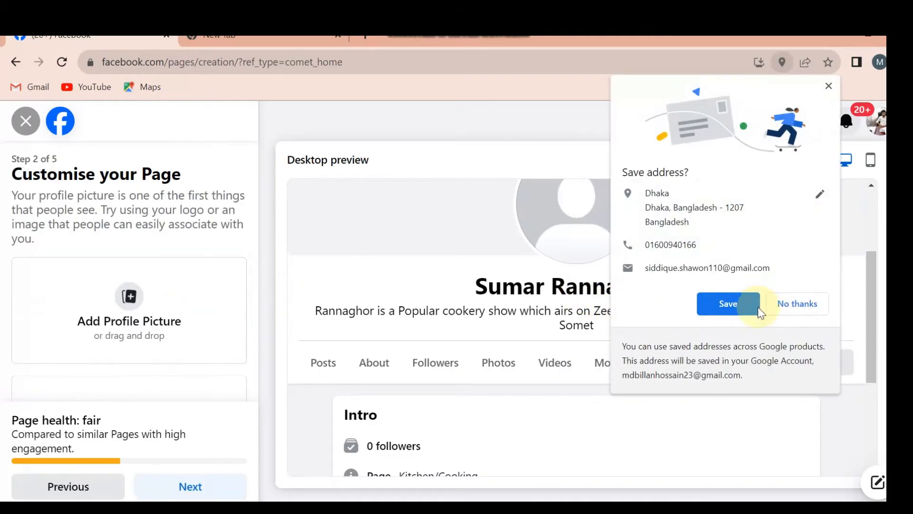
pyautogui.click(804, 303)
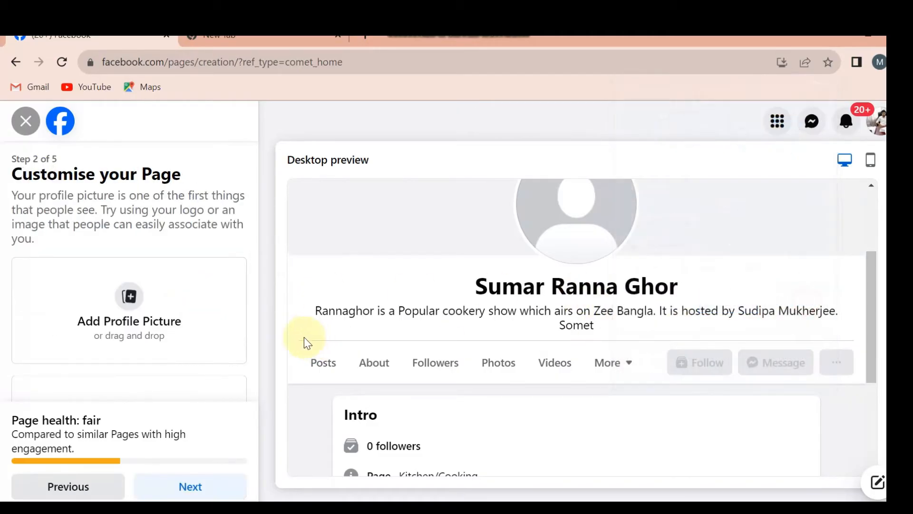
# Upload the food platter image "download" from the Desktop as the profile picture
pyautogui.click(136, 299)
pyautogui.click(343, 247)
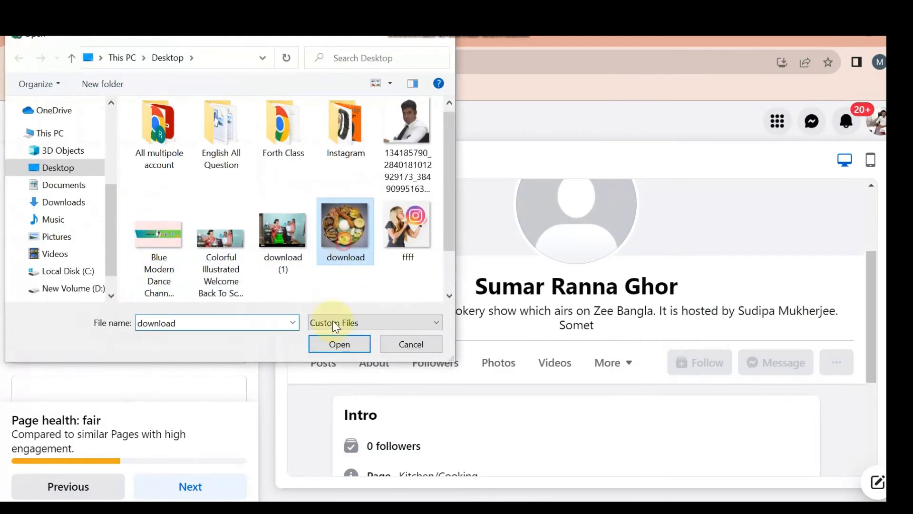
pyautogui.click(333, 349)
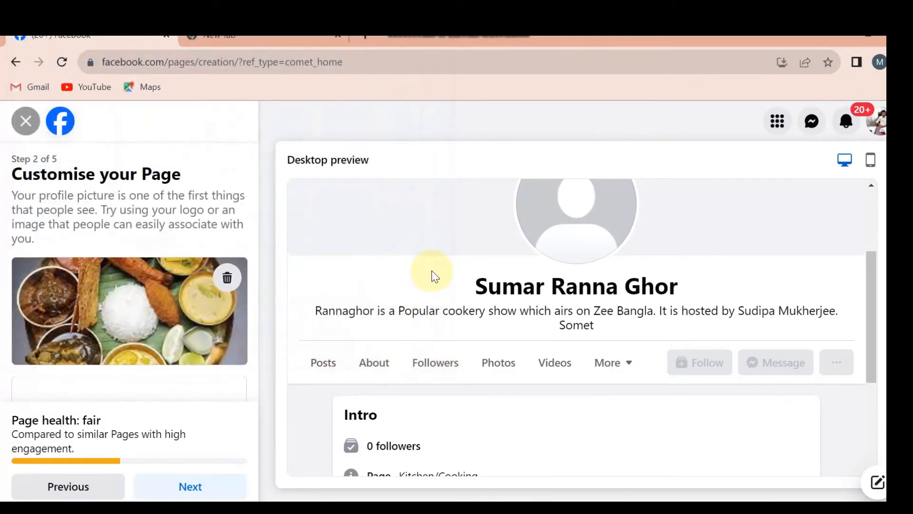
# Upload the "Colorful Illustrated Welcome Back To Sc..." image from the Desktop as the cover photo and submit the customisation
pyautogui.scroll(-3, 170, 330)
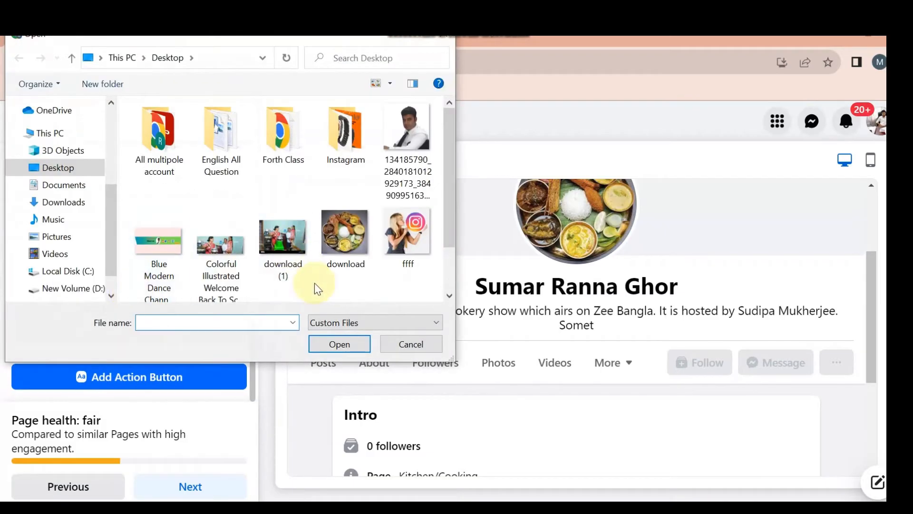
pyautogui.click(233, 280)
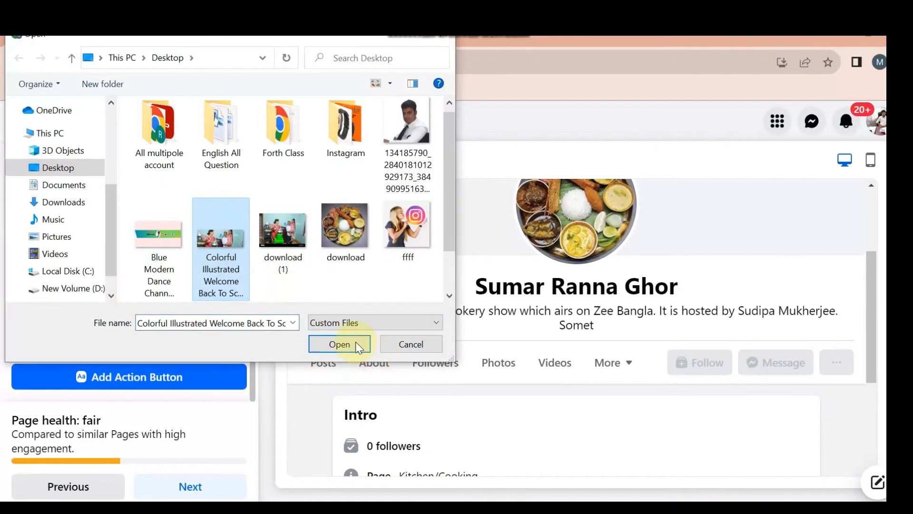
pyautogui.click(339, 344)
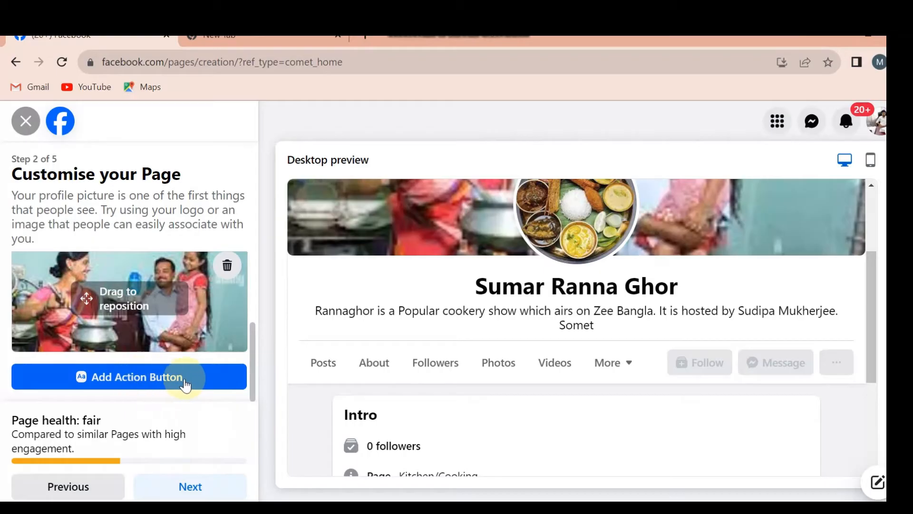
pyautogui.click(182, 484)
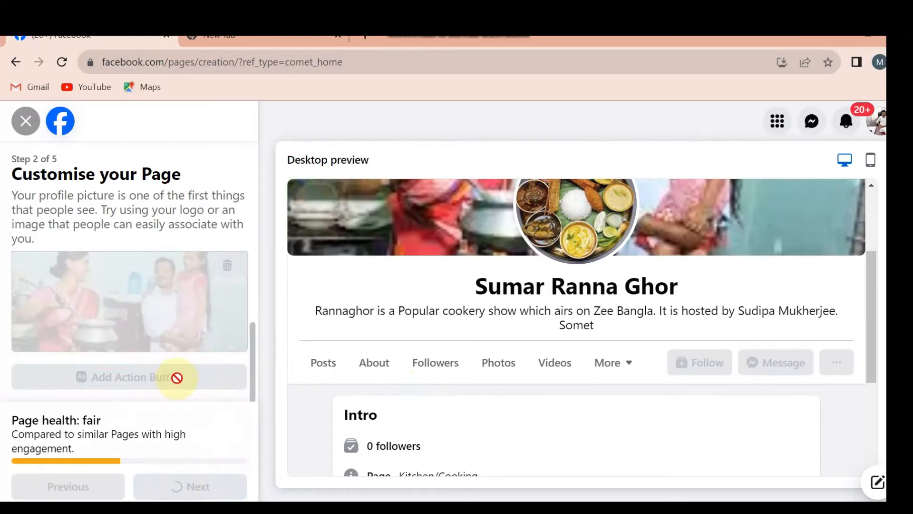
# Skip connecting WhatsApp and continue past the audience step without inviting friends
pyautogui.scroll(-4, 557, 390)
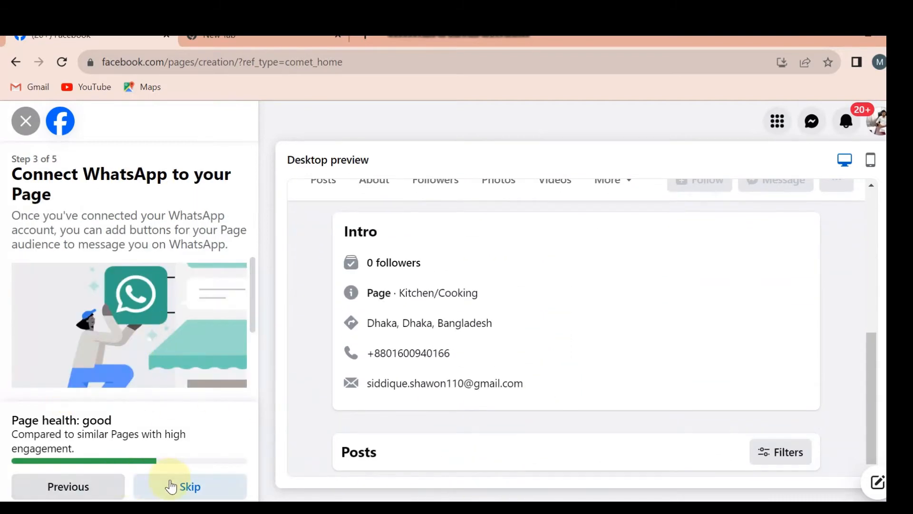
pyautogui.scroll(-3, 190, 383)
pyautogui.scroll(1, 161, 361)
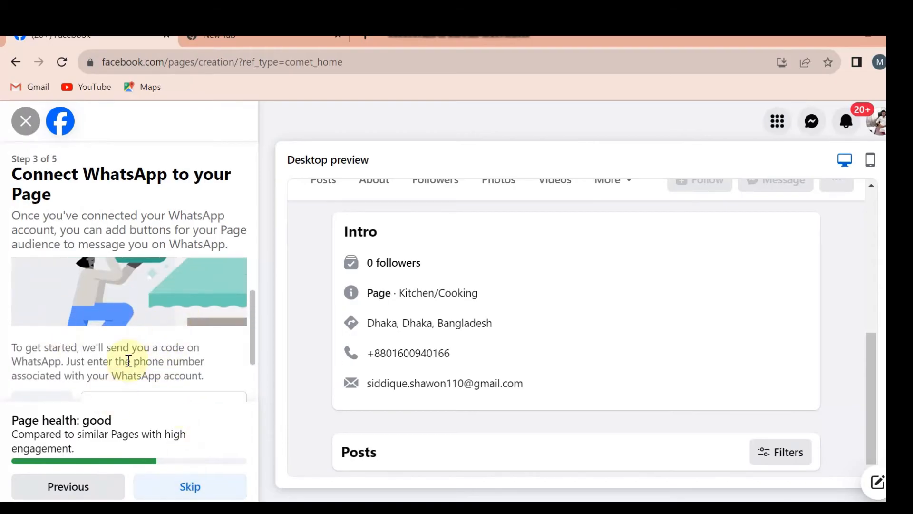
pyautogui.scroll(-3, 147, 360)
pyautogui.click(177, 497)
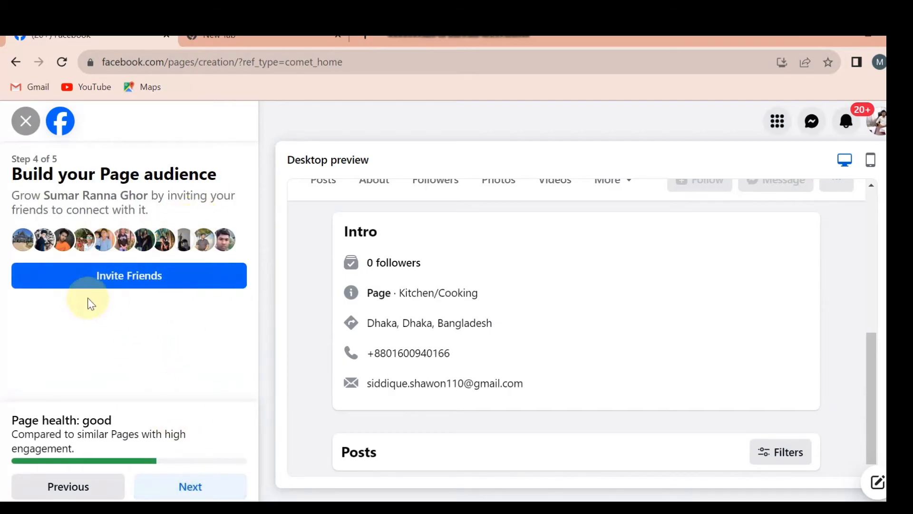
pyautogui.click(187, 485)
# Review the Page notification and marketing email options and finish the setup with their default settings
pyautogui.scroll(-1, 221, 352)
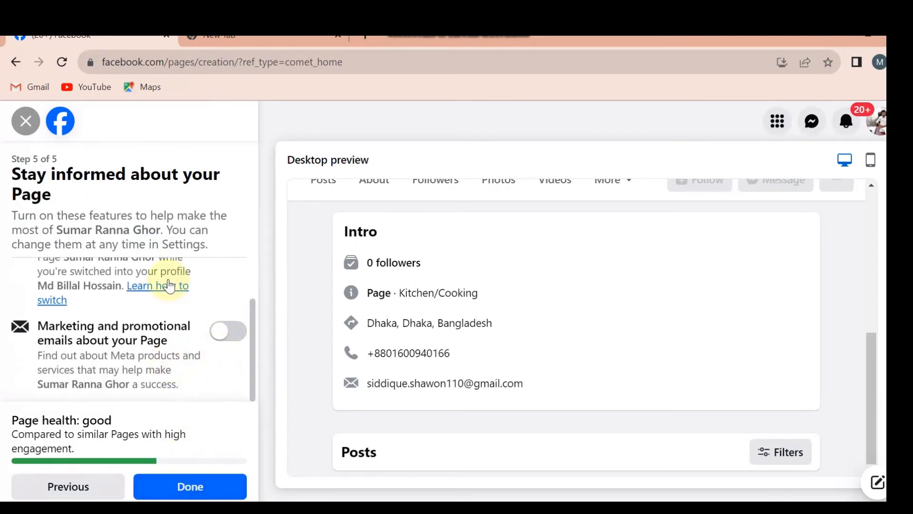
pyautogui.scroll(1, 167, 285)
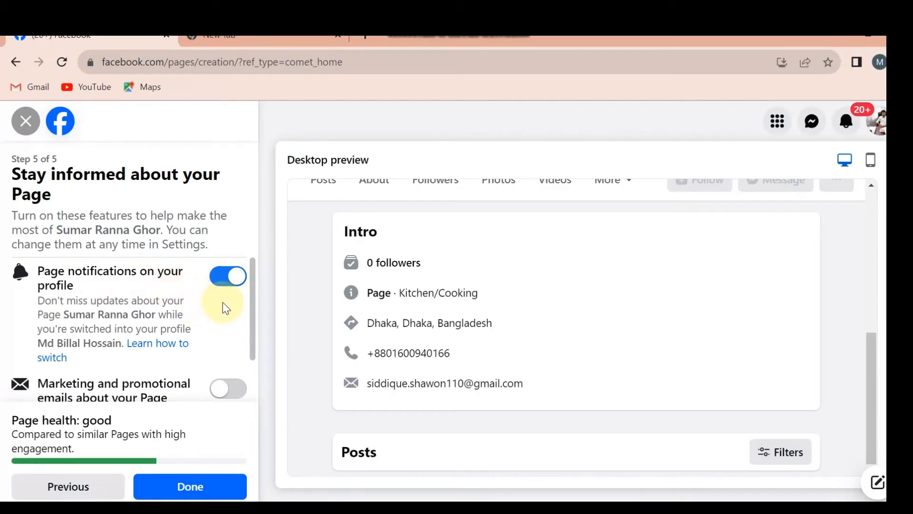
pyautogui.click(183, 485)
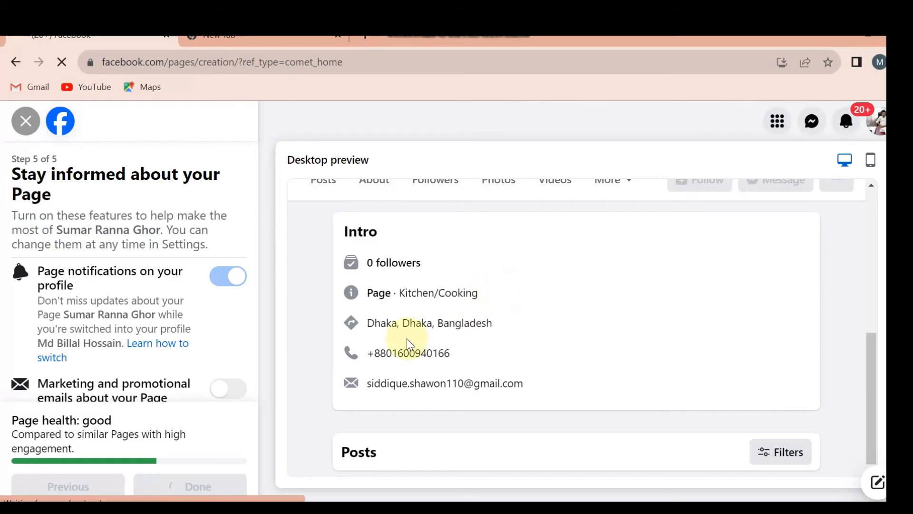
# Dismiss the profile-switch notice and decline the welcome tour of the new Page
pyautogui.scroll(-1, 210, 326)
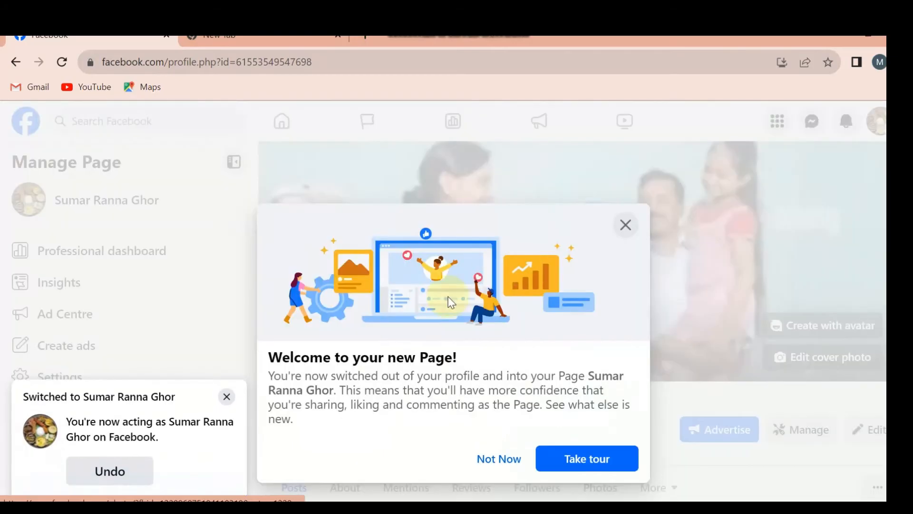
pyautogui.click(227, 396)
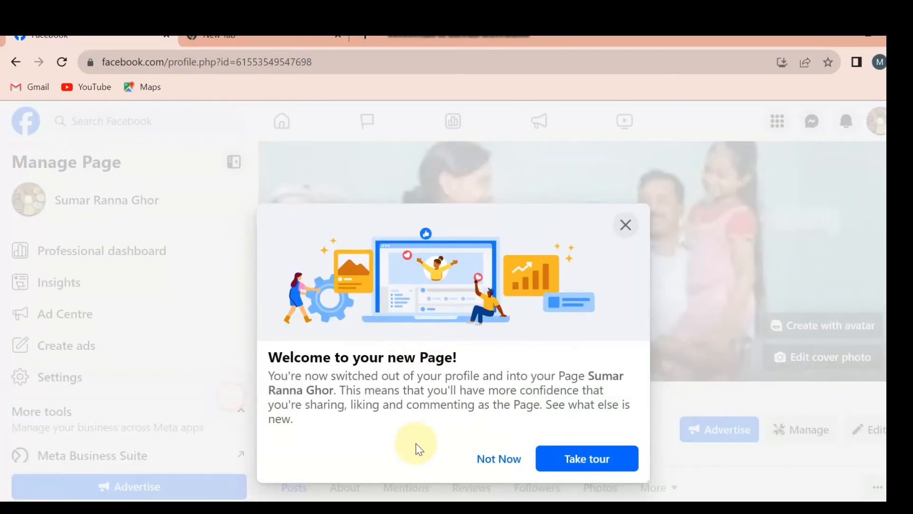
pyautogui.click(504, 460)
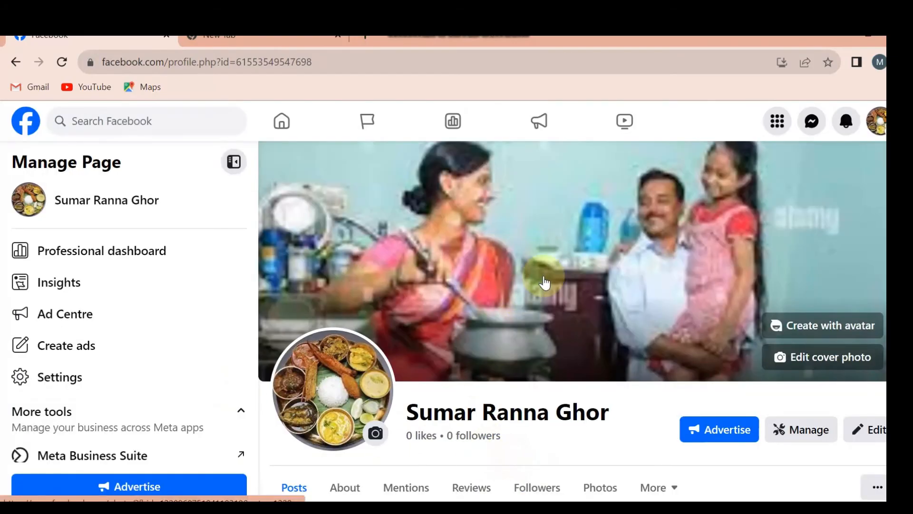
# Look over the new Page and open its editing dialog to review the pictures, avatar, bio, Intro, Hobbies and Featured sections
pyautogui.scroll(-3, 573, 278)
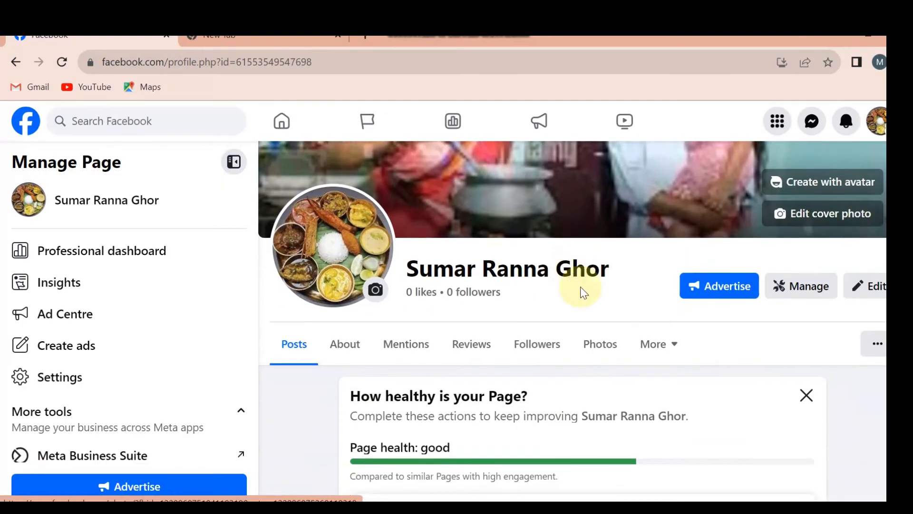
pyautogui.scroll(-3, 571, 279)
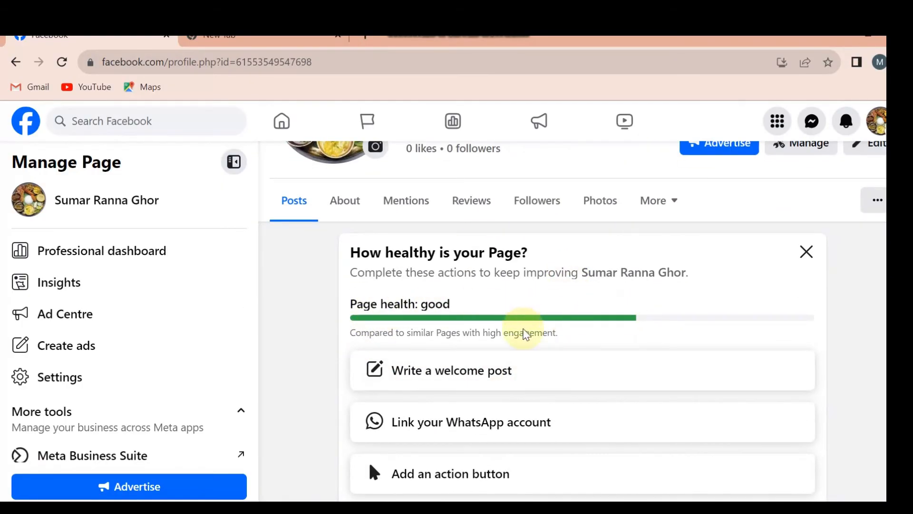
pyautogui.scroll(2, 523, 328)
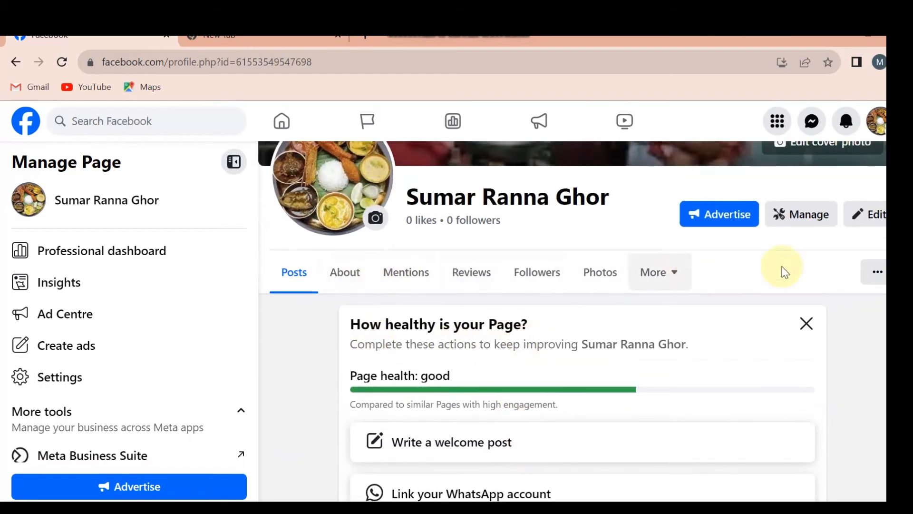
pyautogui.click(874, 216)
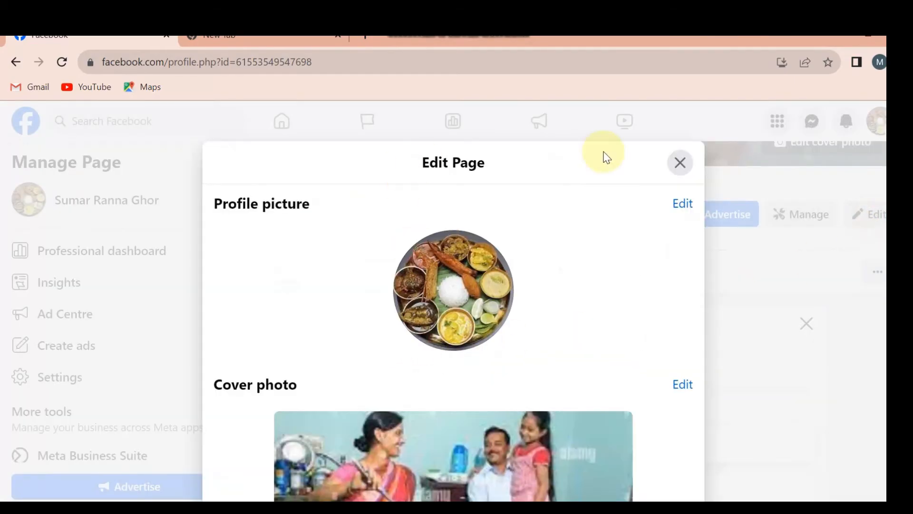
pyautogui.scroll(-4, 613, 214)
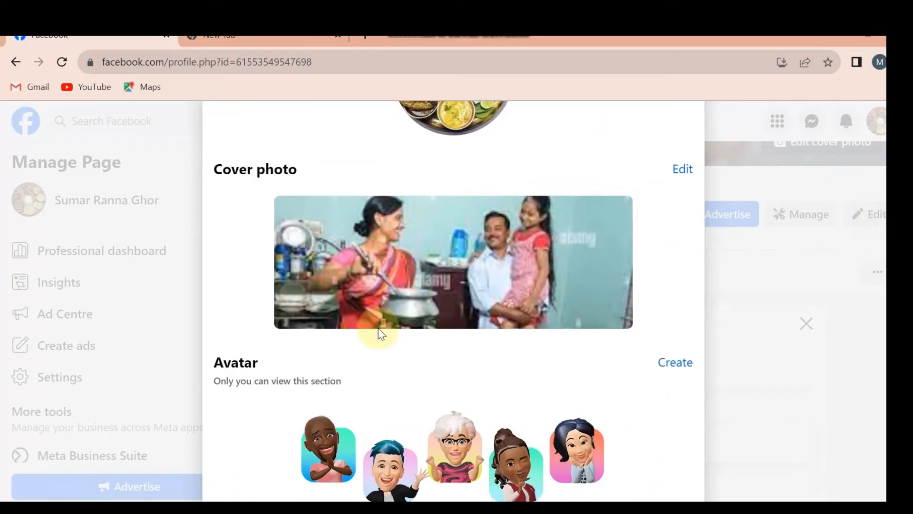
pyautogui.scroll(-5, 493, 238)
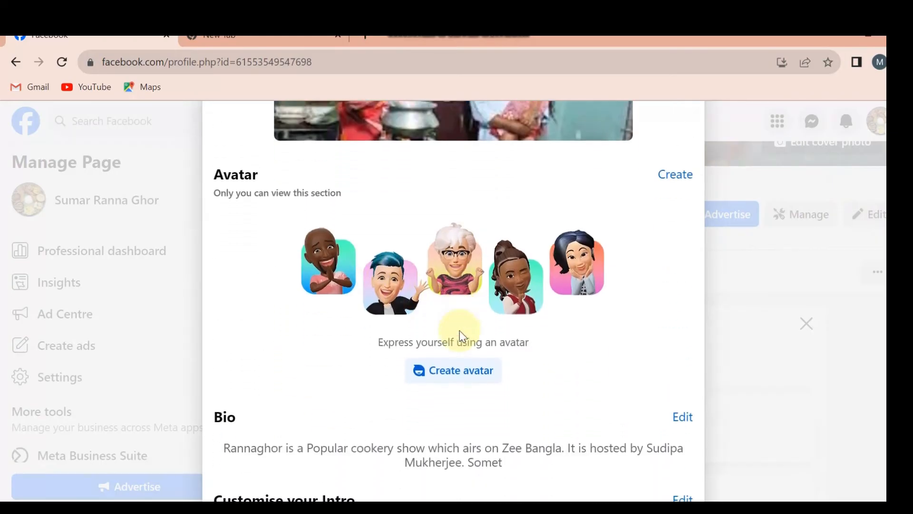
pyautogui.scroll(-3, 495, 363)
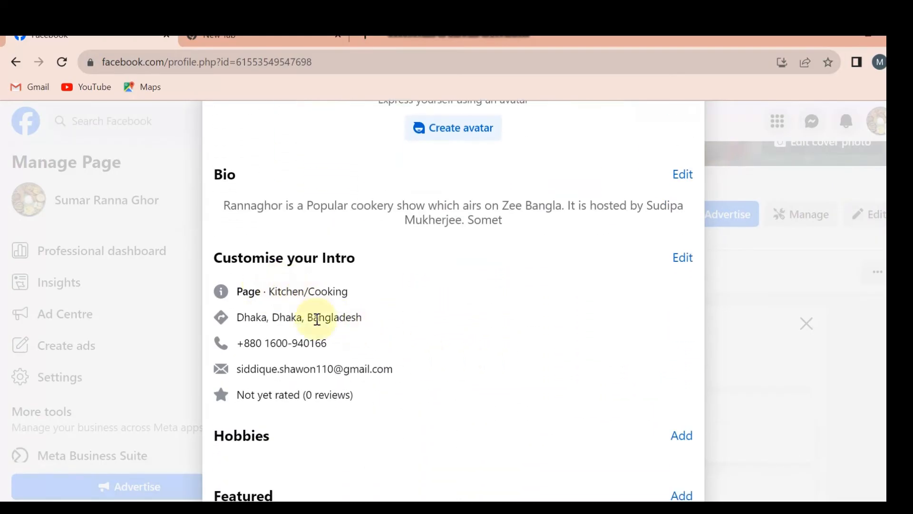
pyautogui.scroll(-1, 338, 369)
pyautogui.scroll(-3, 320, 336)
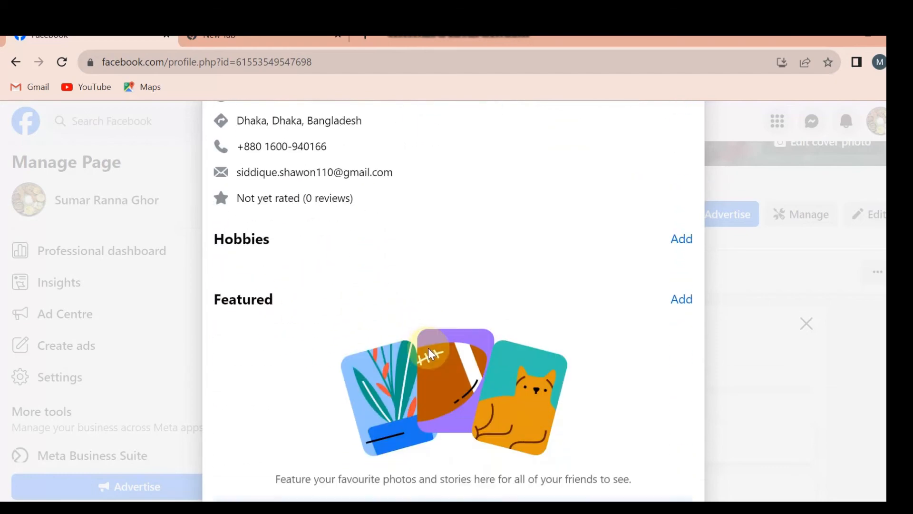
pyautogui.scroll(-1, 618, 339)
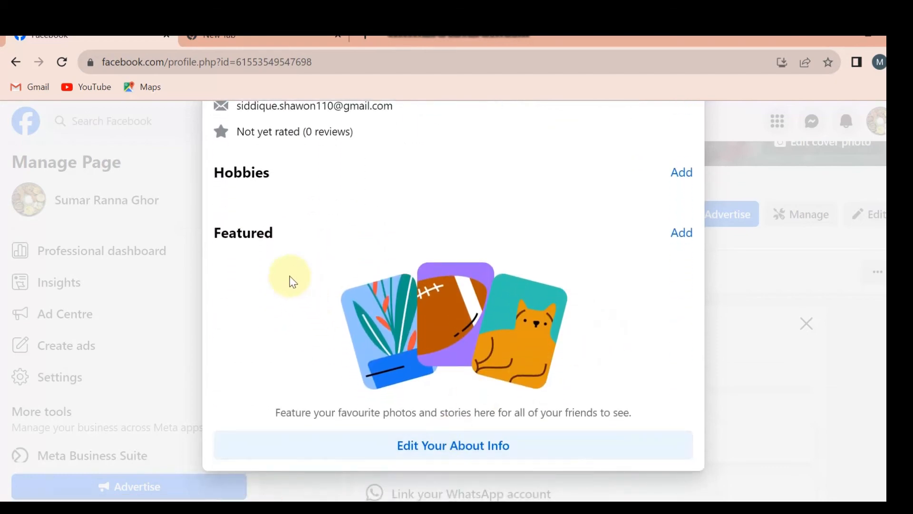
# Close the Page editing dialog without making changes and look over the Page's header and cover area
pyautogui.scroll(15, 500, 310)
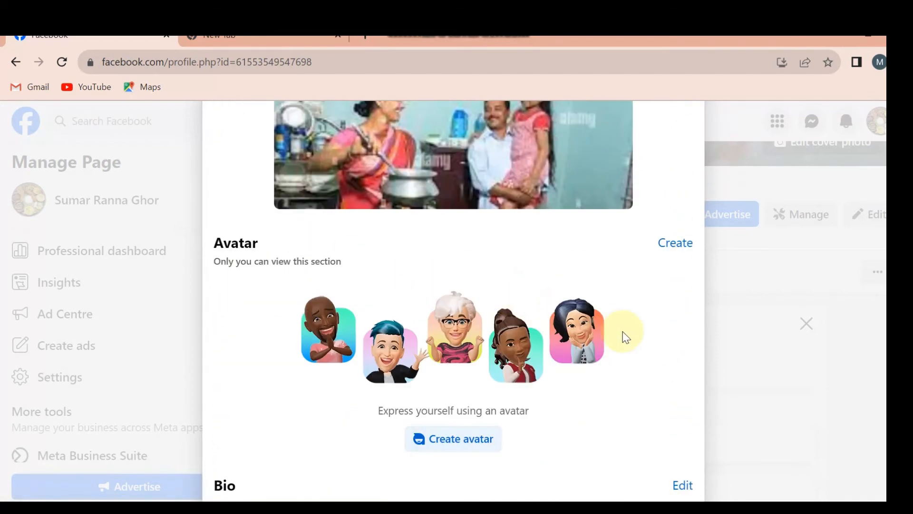
pyautogui.click(680, 115)
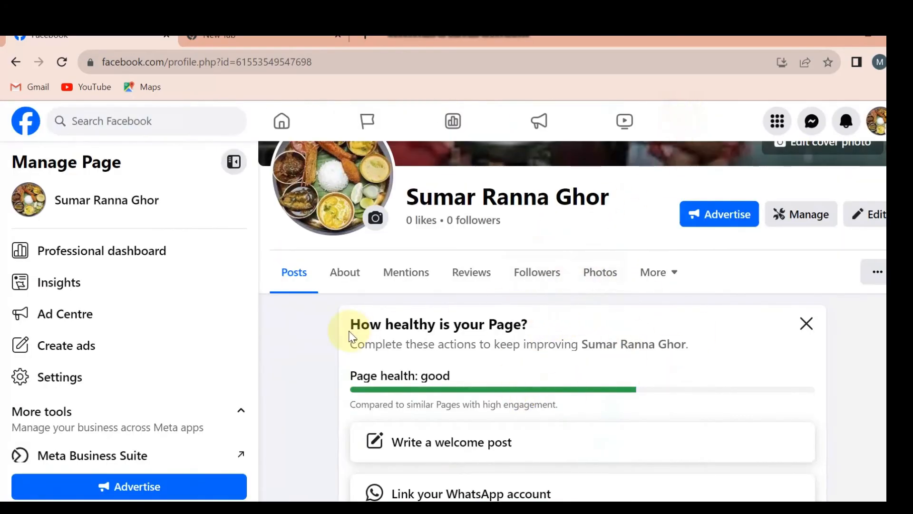
pyautogui.scroll(4, 555, 291)
pyautogui.scroll(-3, 611, 390)
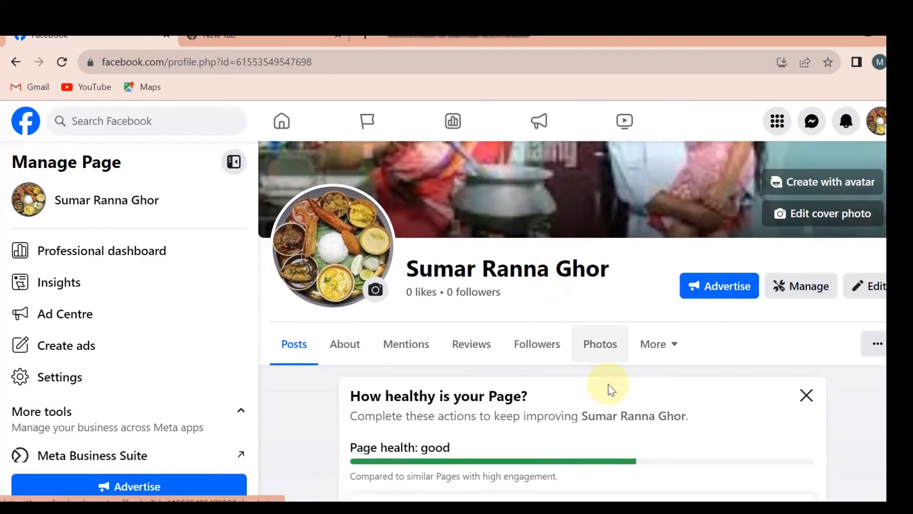
# Review the Page's Mentions section, its list of additional sections, and its Photos and Followers sections
pyautogui.scroll(-2, 585, 371)
pyautogui.click(415, 271)
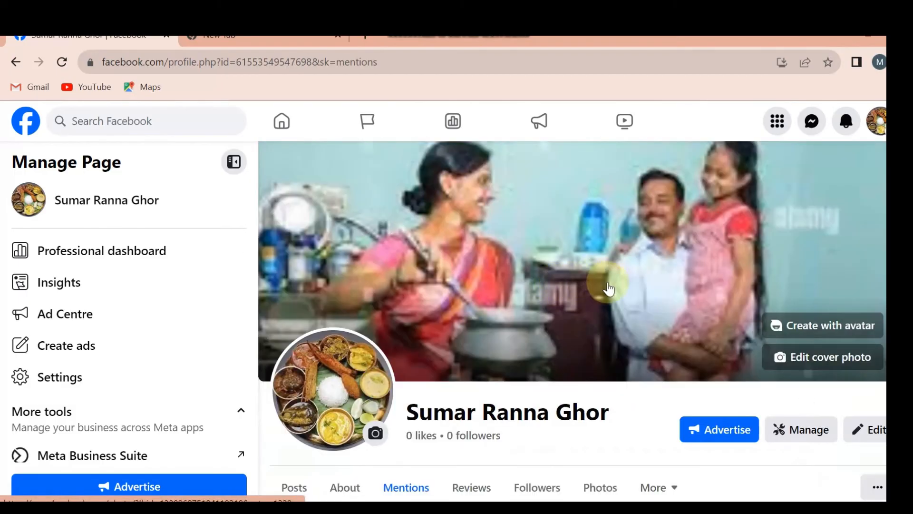
pyautogui.scroll(-4, 609, 288)
pyautogui.click(661, 272)
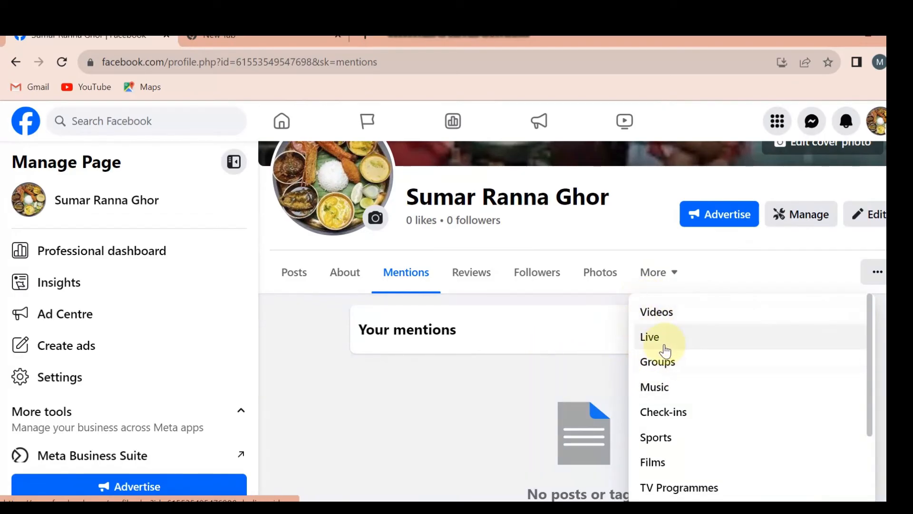
pyautogui.click(601, 276)
pyautogui.click(537, 283)
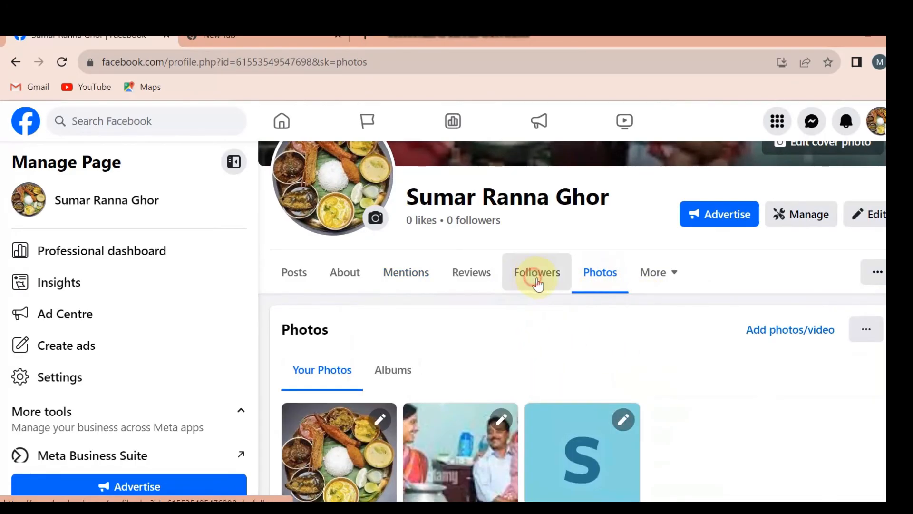
pyautogui.scroll(-4, 504, 324)
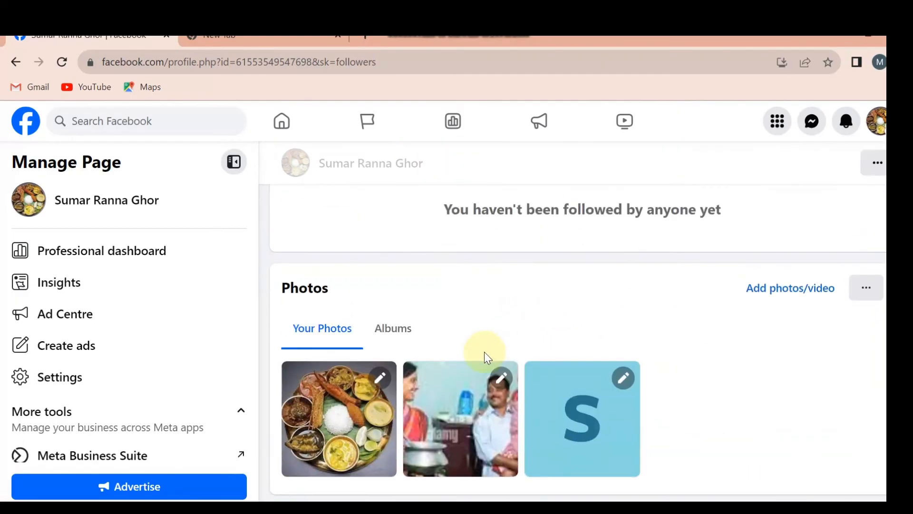